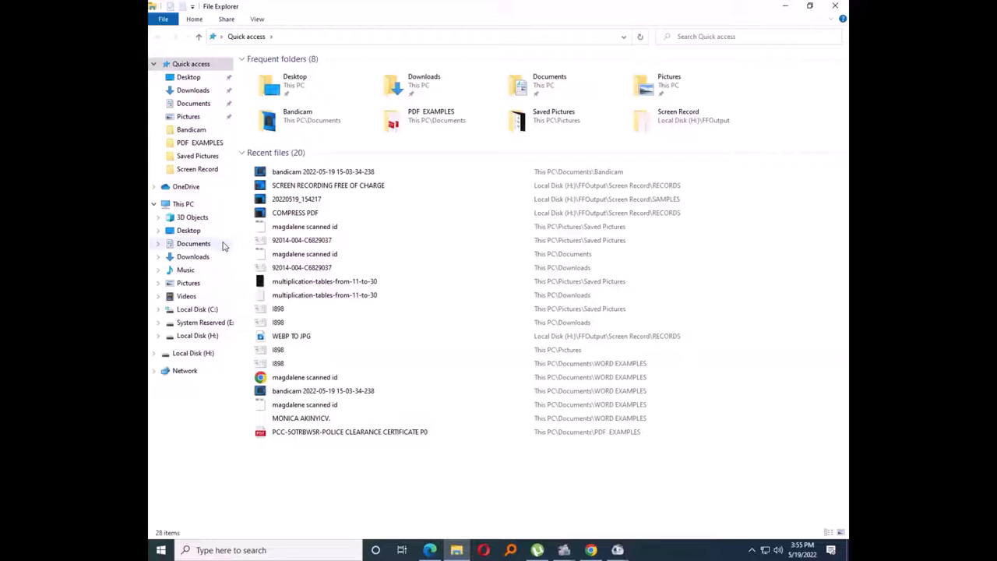
- Play the recording in the Documents\Bandicam folder to check its watermark, and put the player and folder away
click(225, 244)
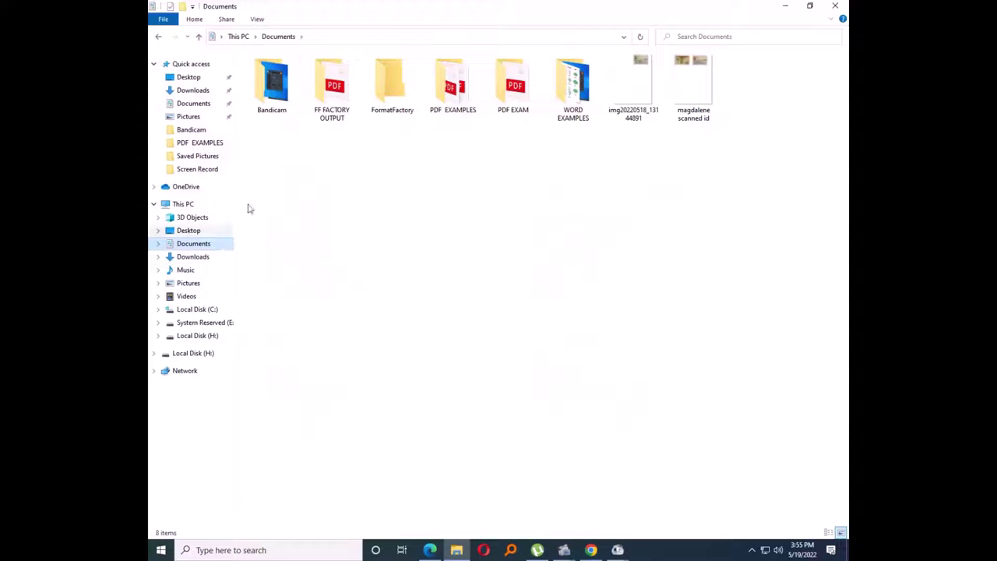
double_click(273, 81)
double_click(272, 92)
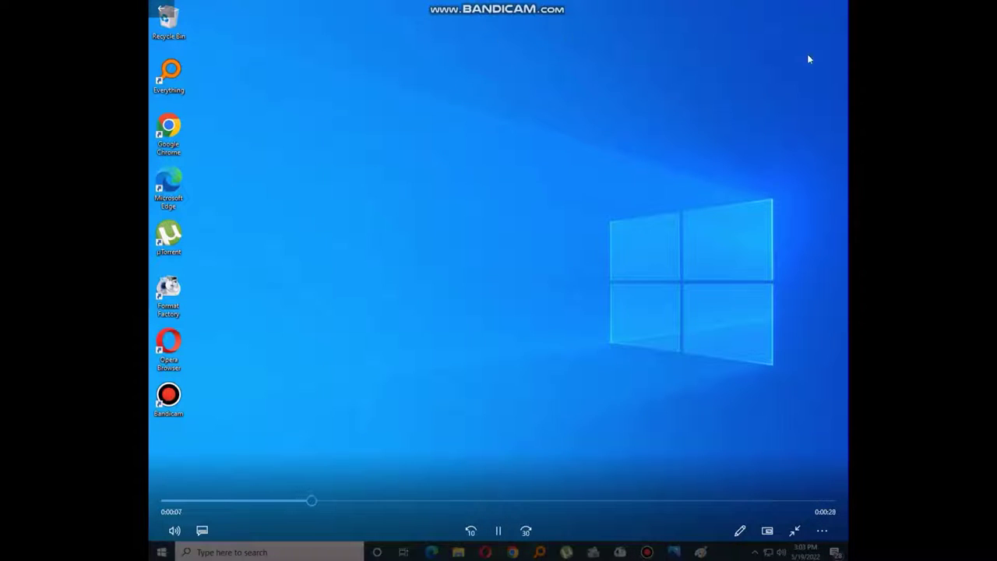
click(794, 530)
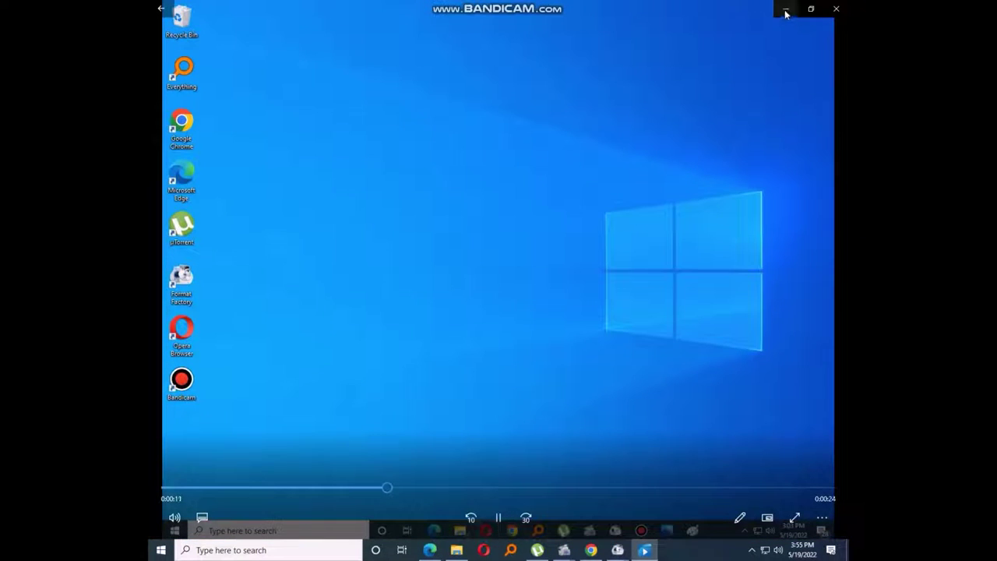
click(837, 9)
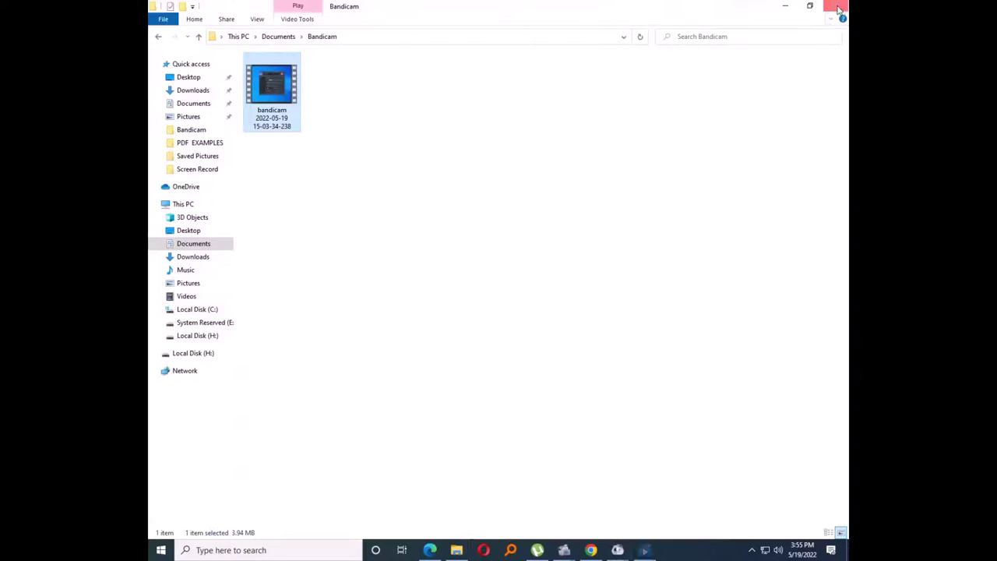
click(785, 8)
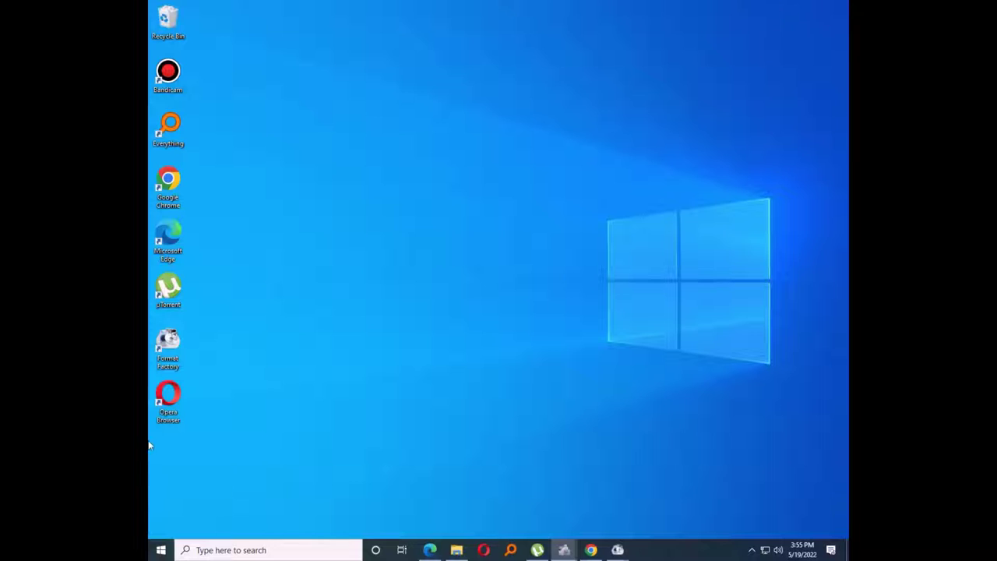
- Search Windows for "FORMAT" and open the FormatFactory app
click(161, 550)
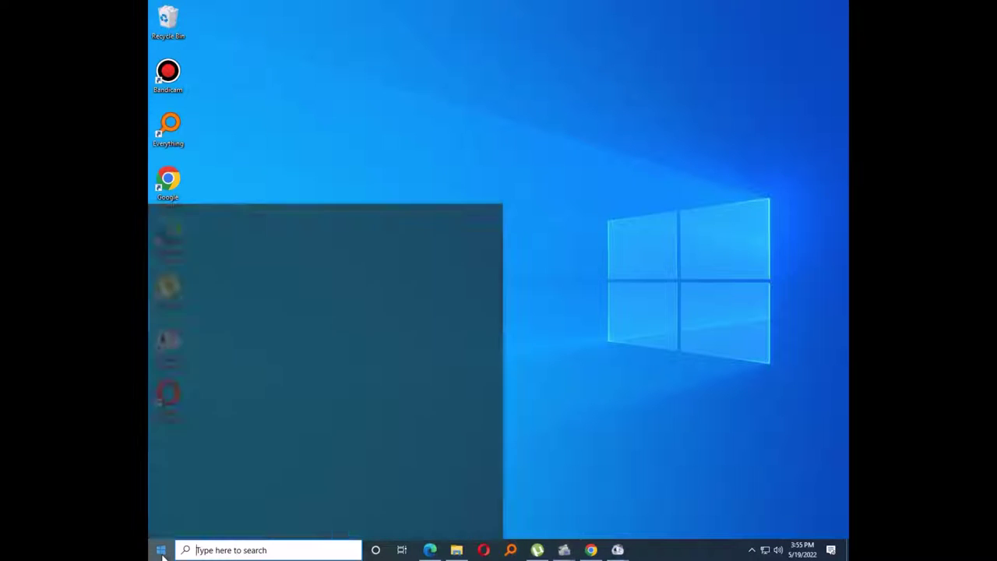
text(F)
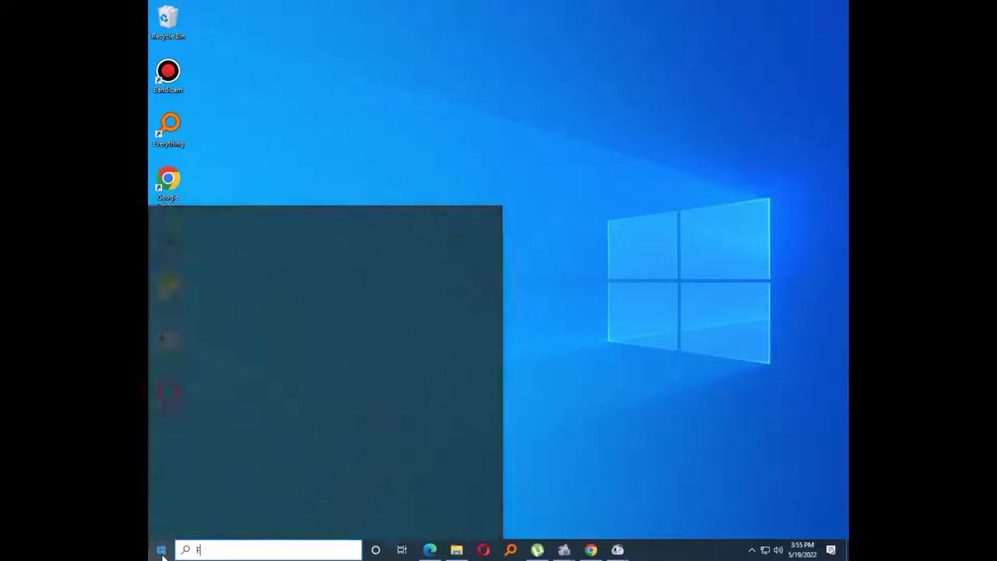
text(ORMAT)
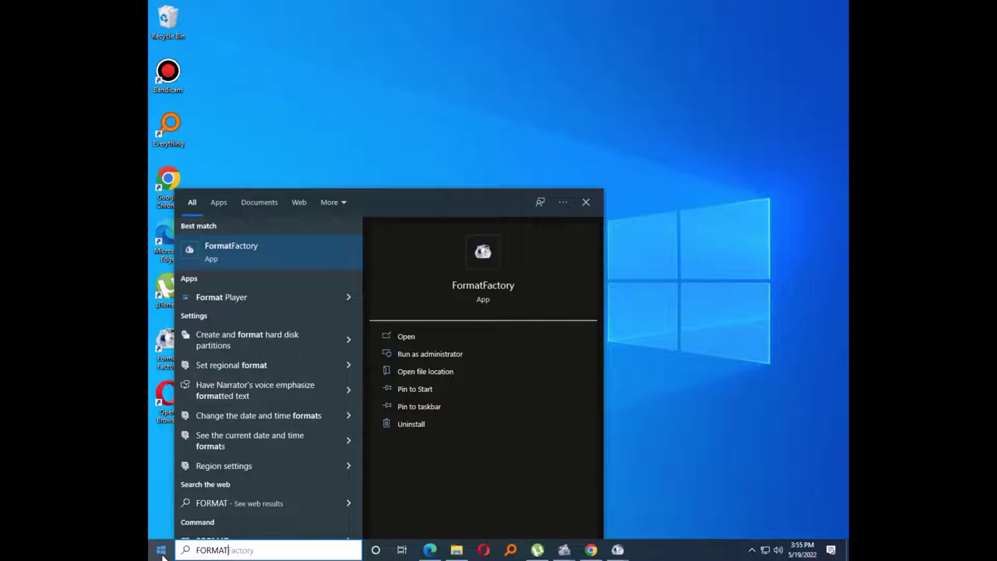
click(232, 253)
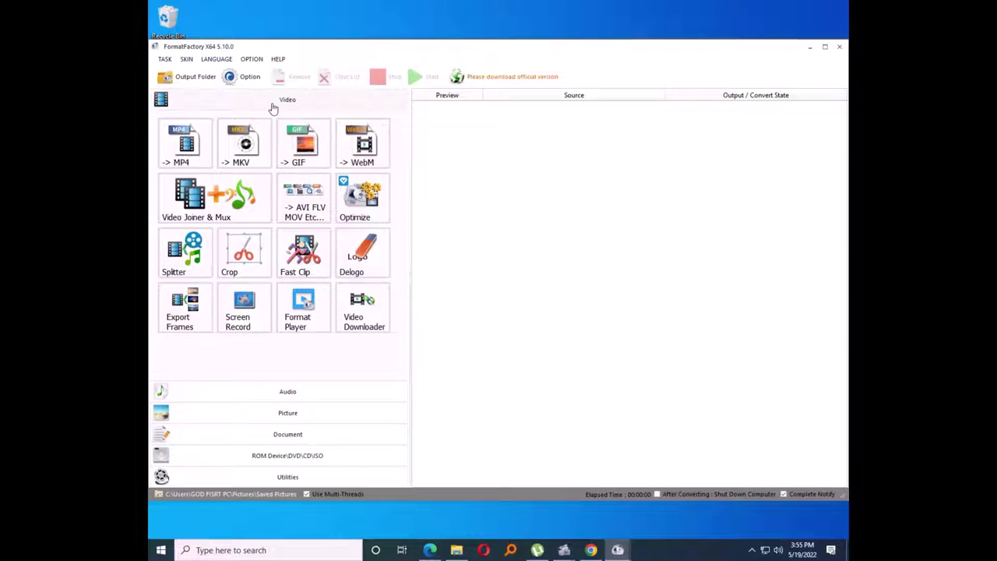
click(366, 254)
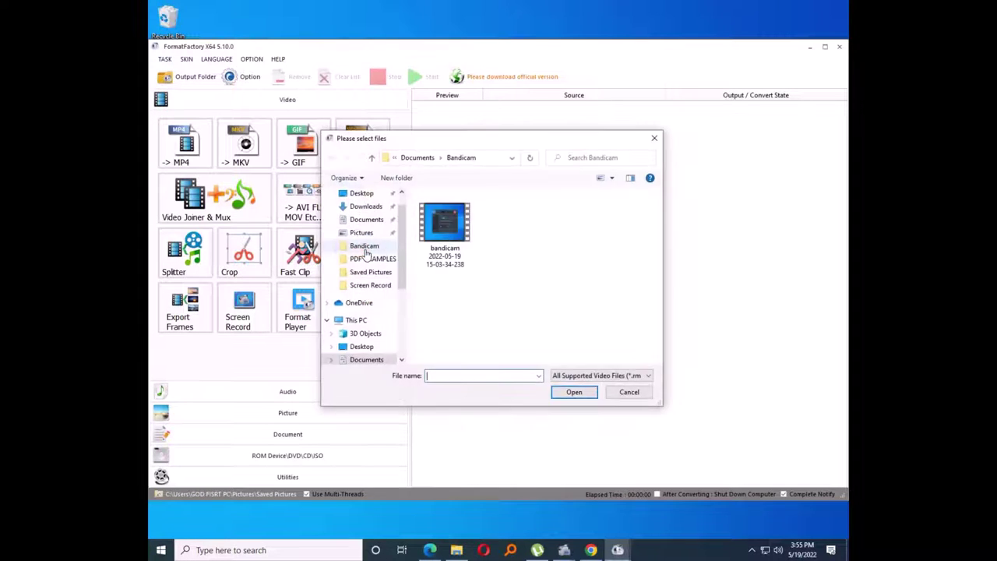
click(367, 361)
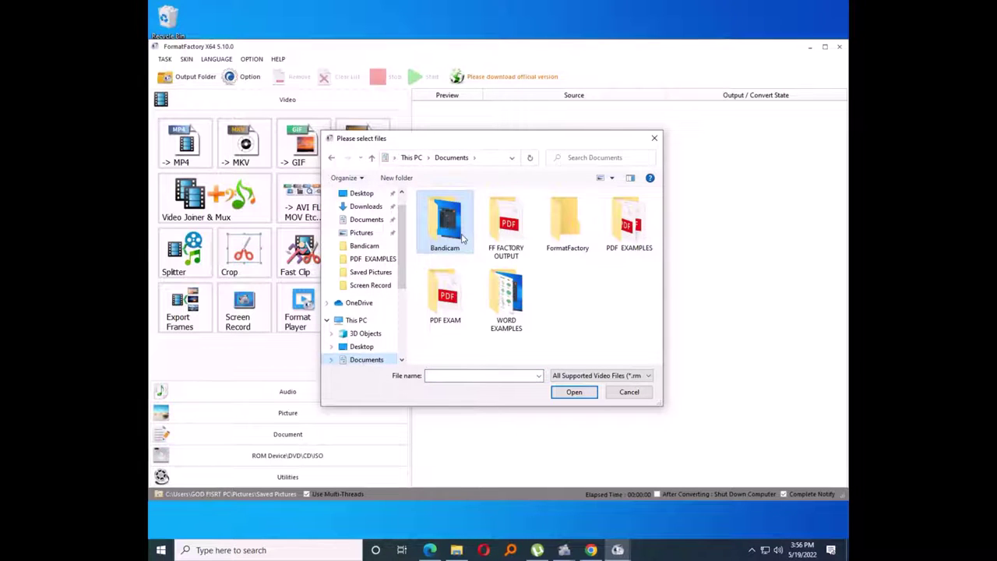
double_click(464, 241)
click(452, 242)
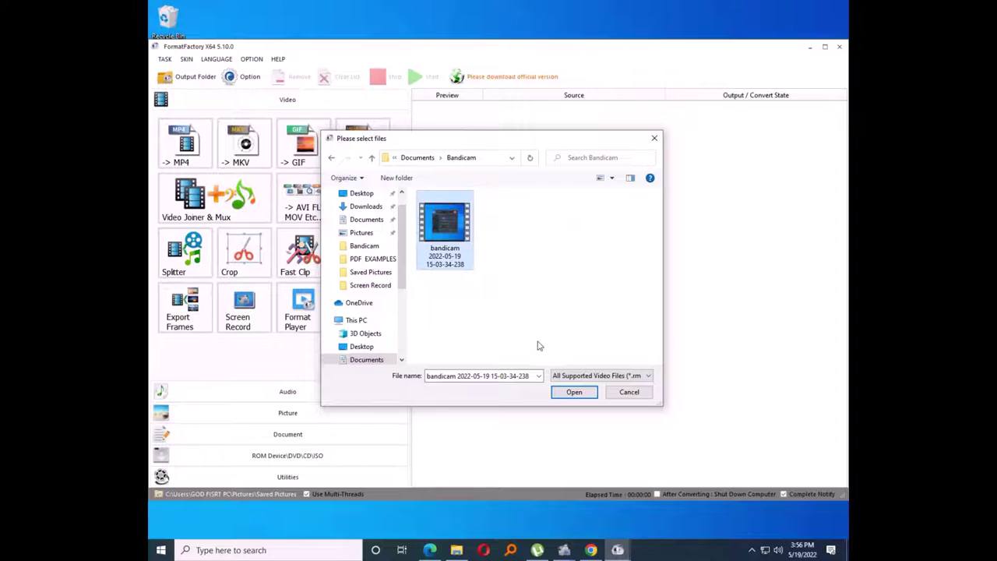
click(577, 393)
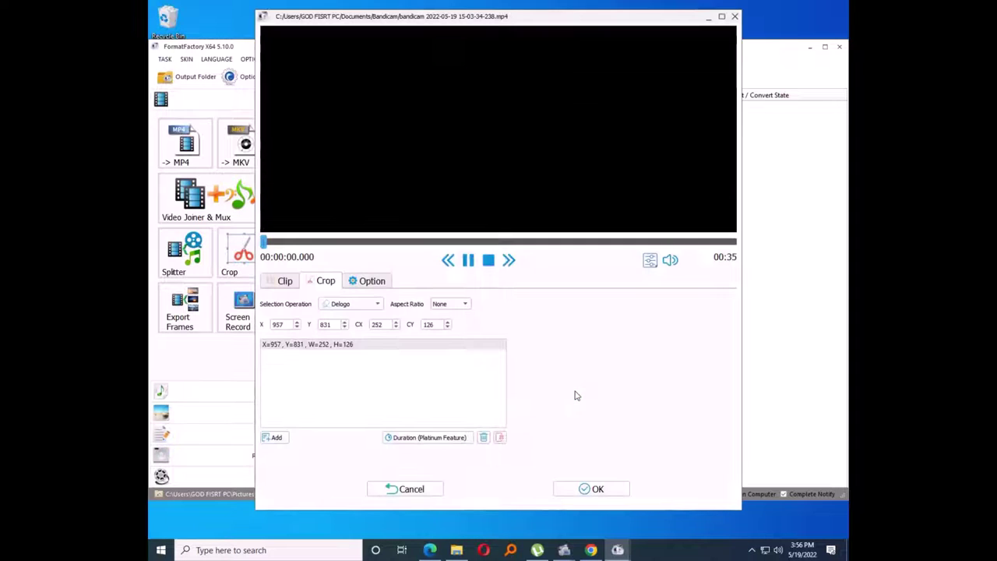
- Fit the delogo area over the Bandicam watermark at about X 500, Y 0, 268 wide and 36 high, and confirm it
click(589, 209)
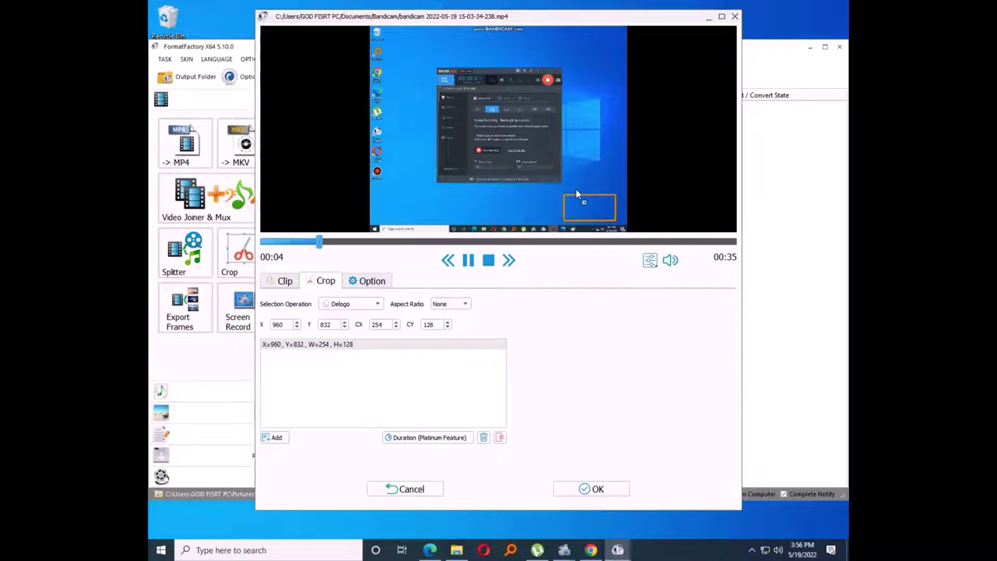
drag(578, 195, 492, 24)
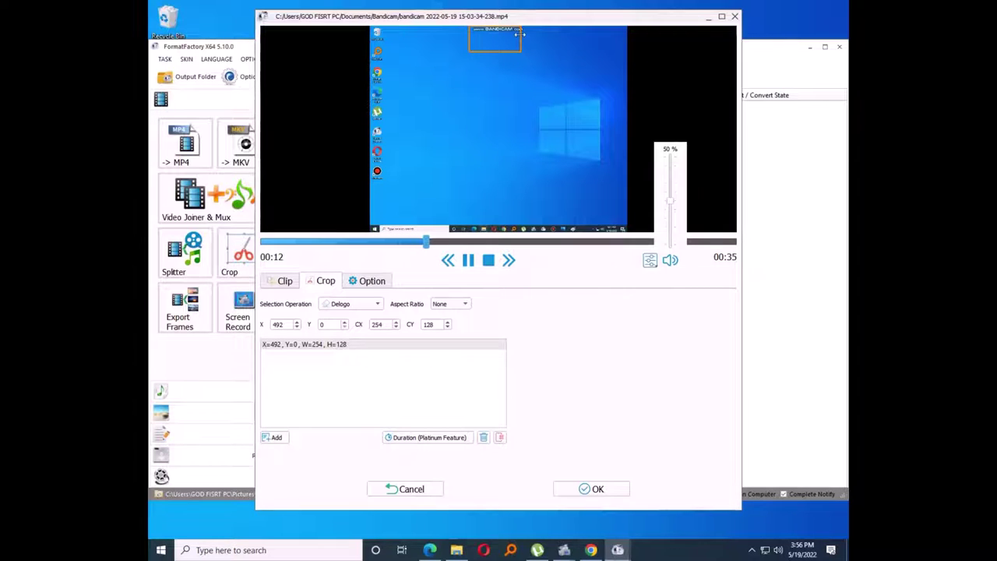
drag(519, 33, 473, 29)
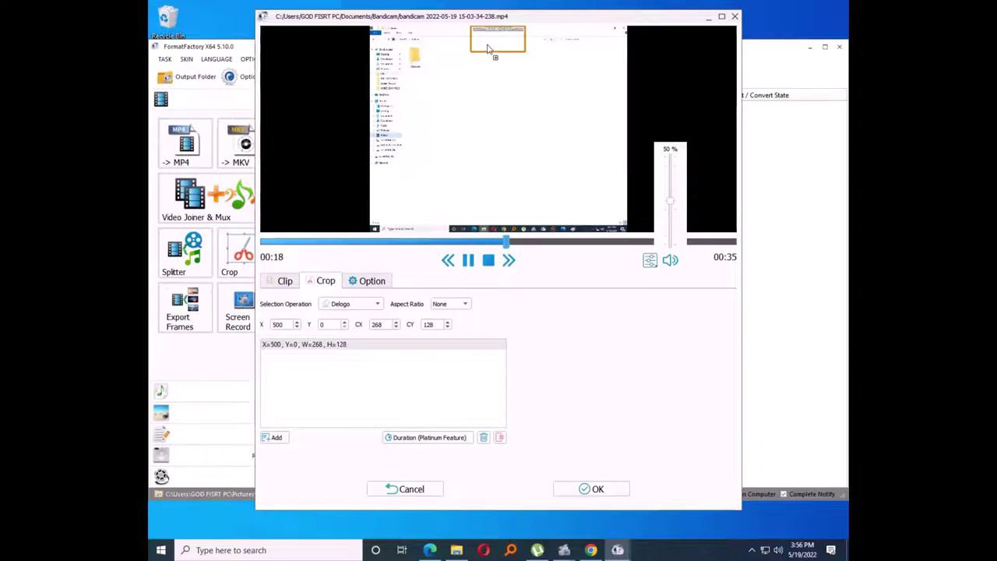
mouse_move(490, 52)
mouse_down()
mouse_move(487, 32)
mouse_move(495, 33)
mouse_up()
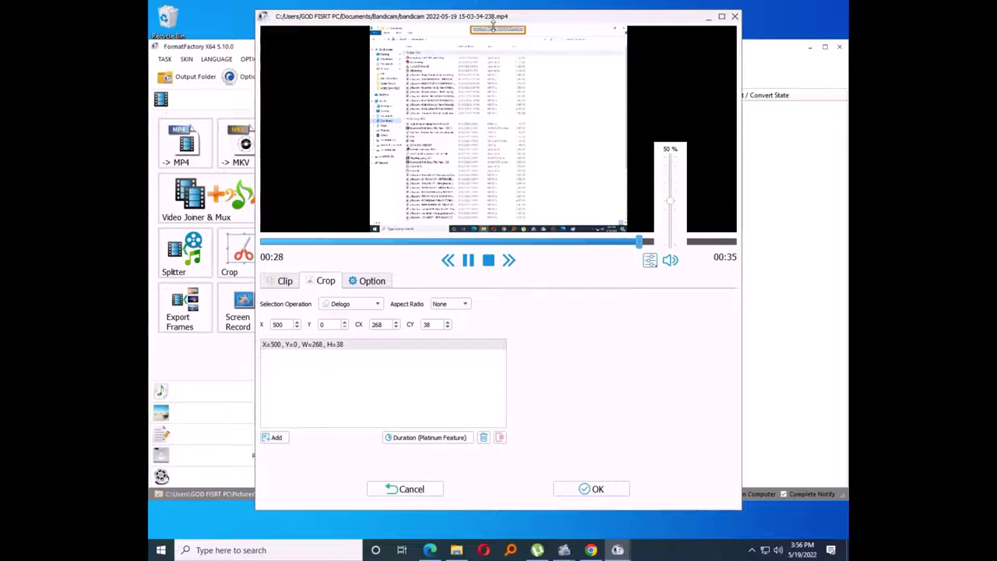
drag(493, 33, 493, 31)
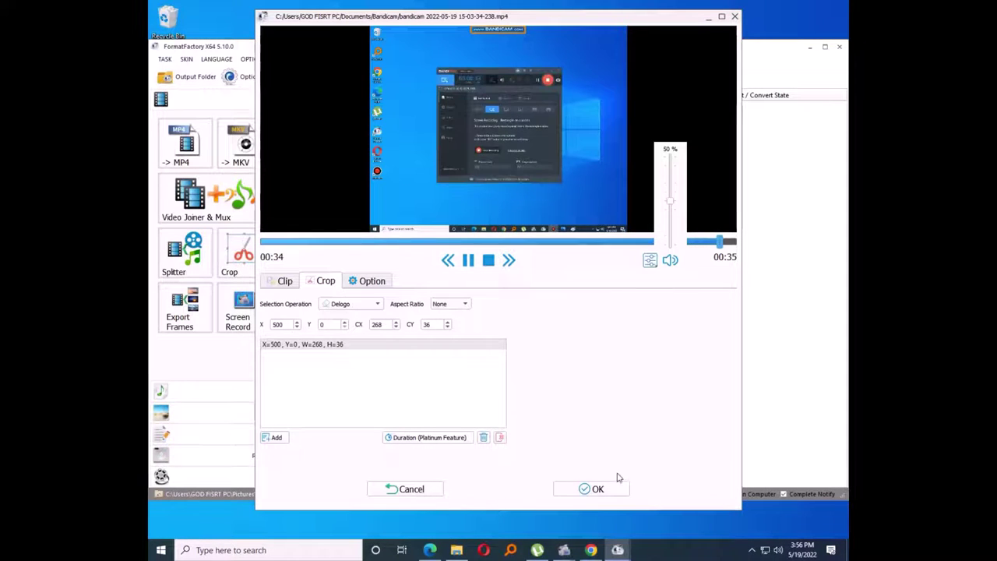
click(600, 491)
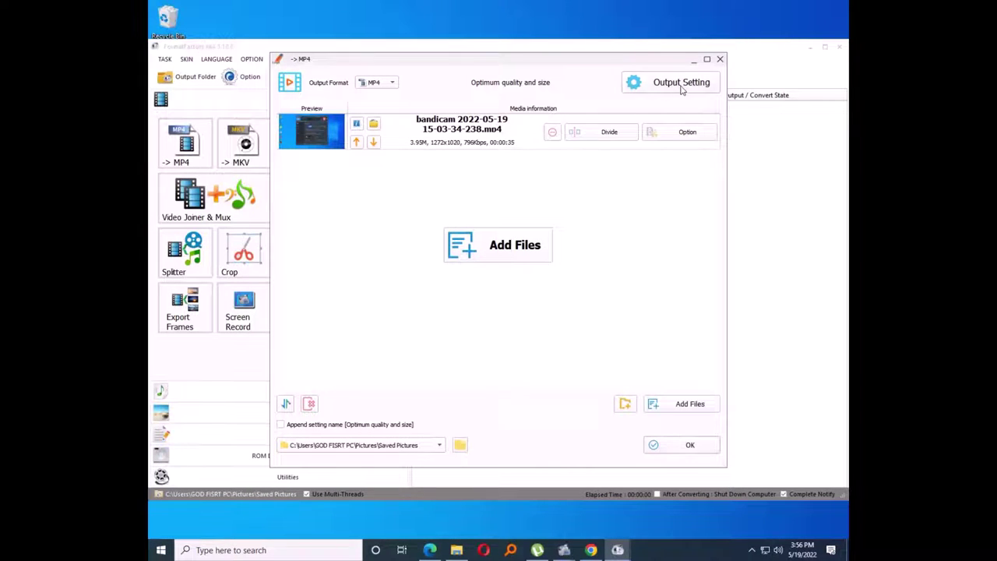
- Choose <1080p as the output video size and Default as the bitrate, and confirm the video settings
click(682, 84)
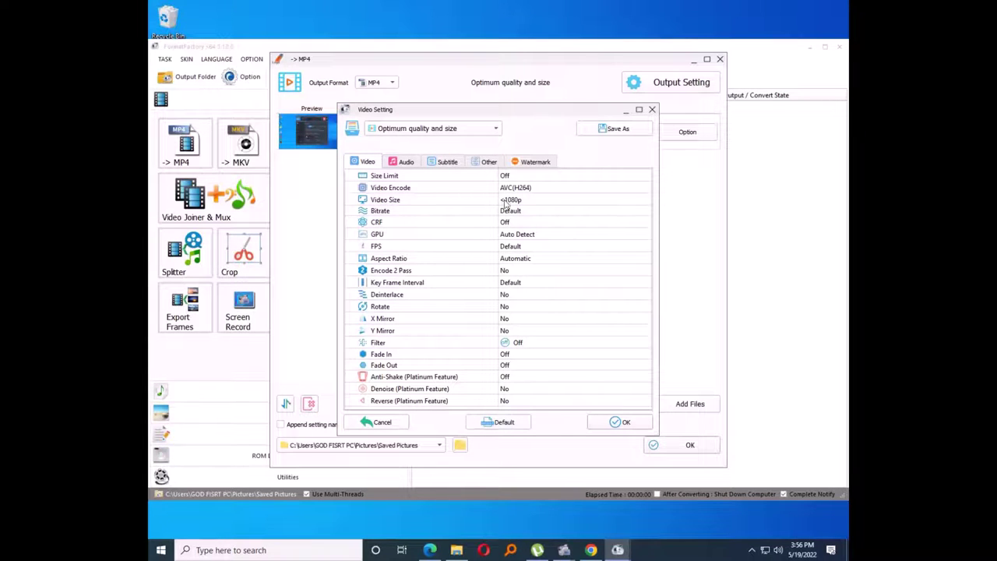
click(553, 201)
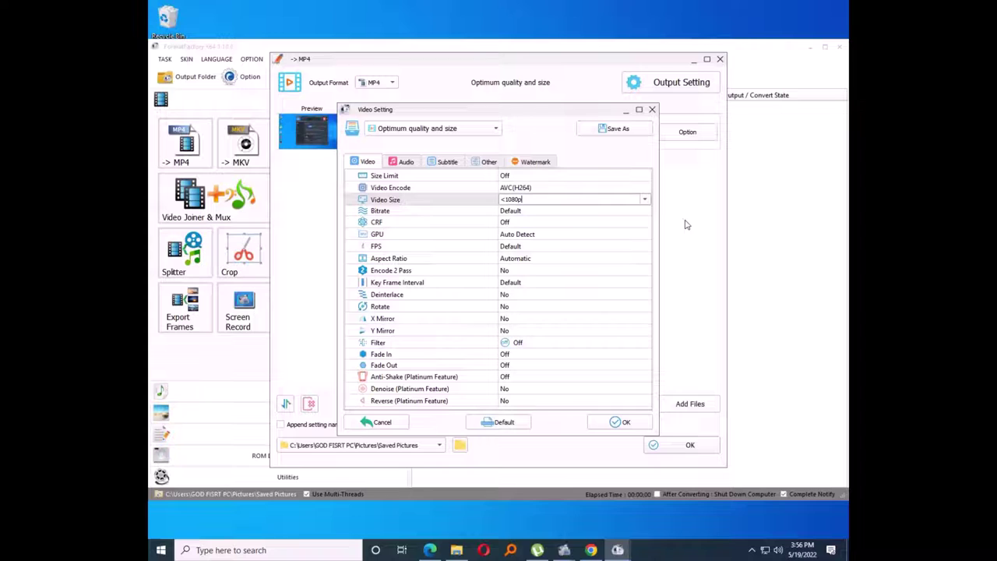
click(645, 201)
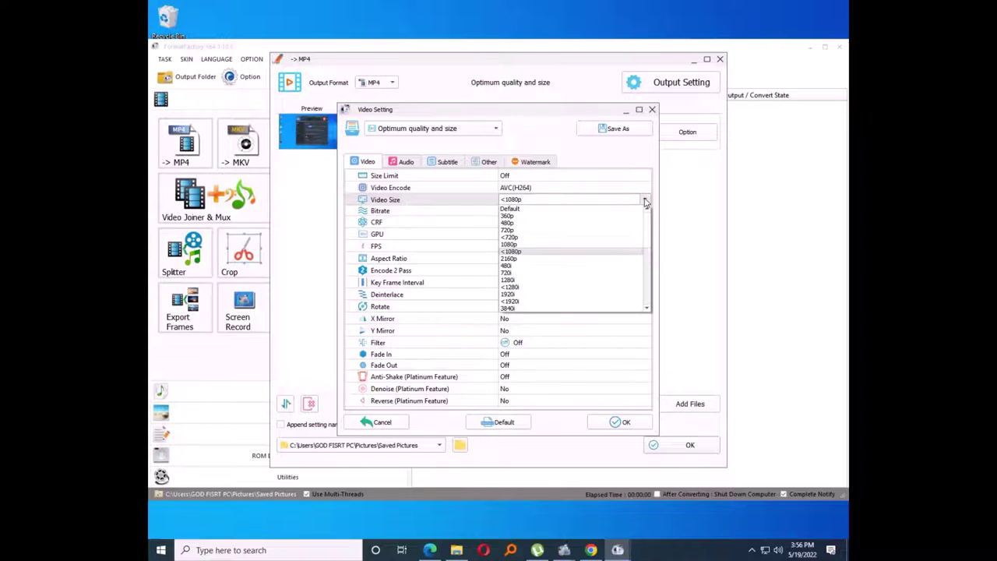
click(520, 254)
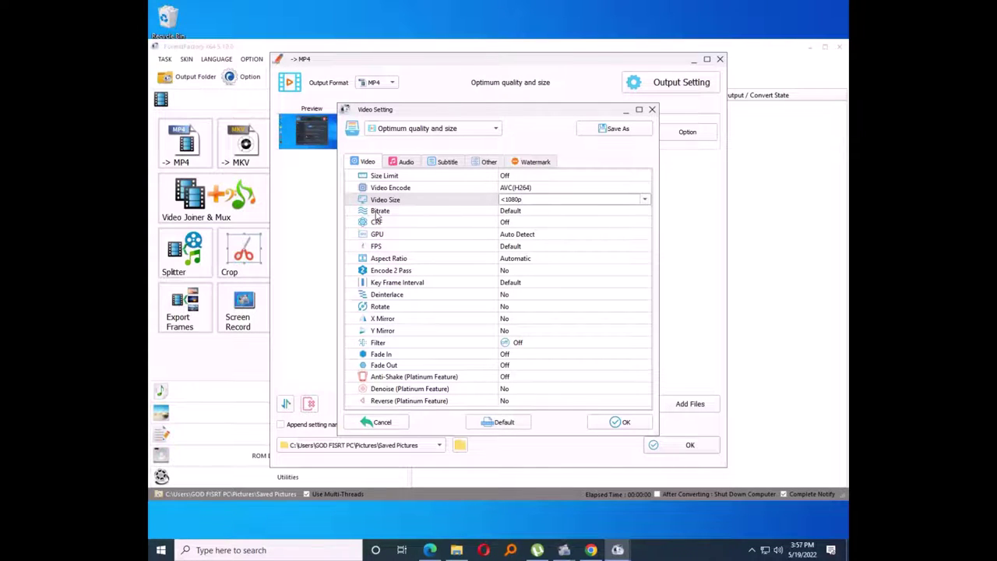
click(572, 217)
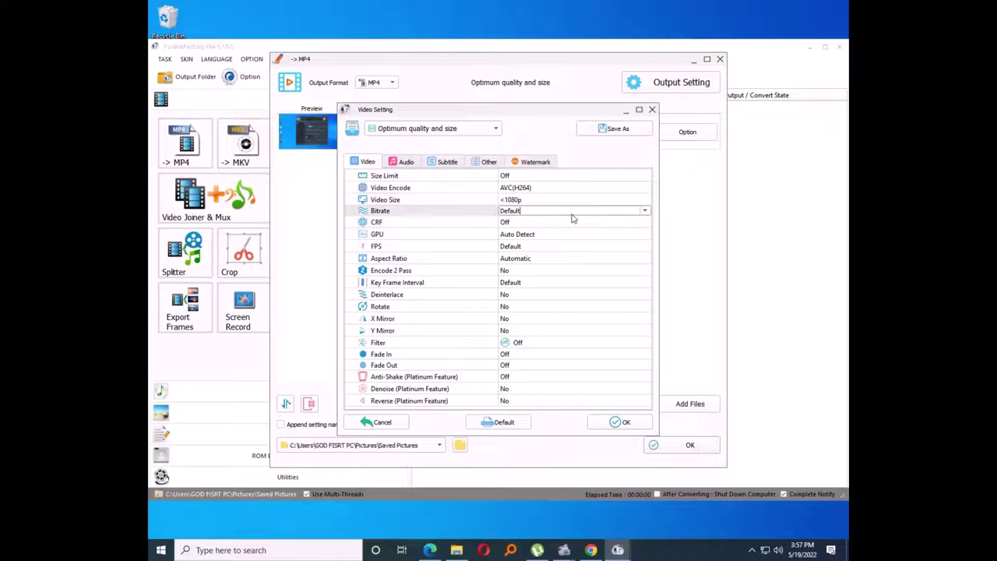
click(645, 211)
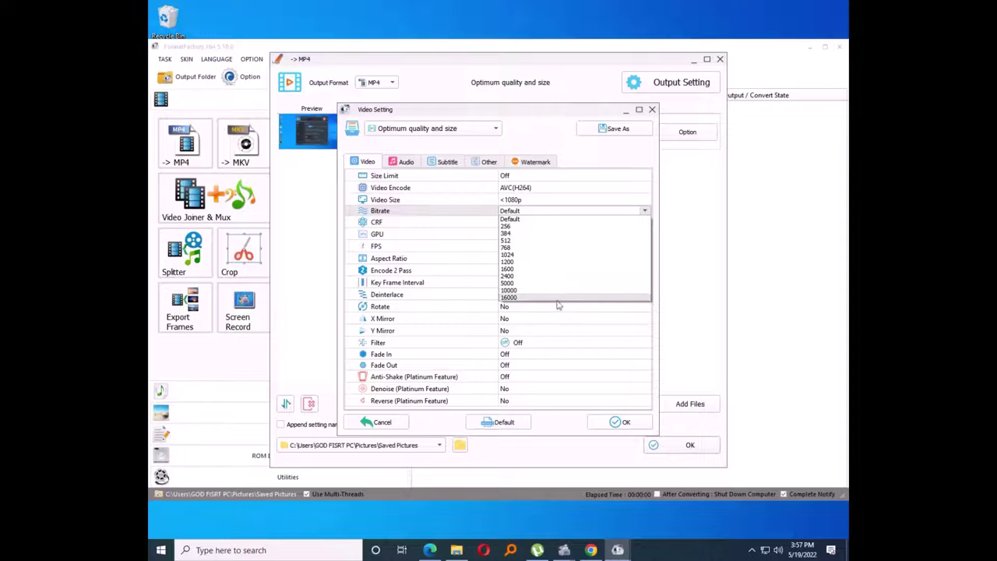
click(543, 220)
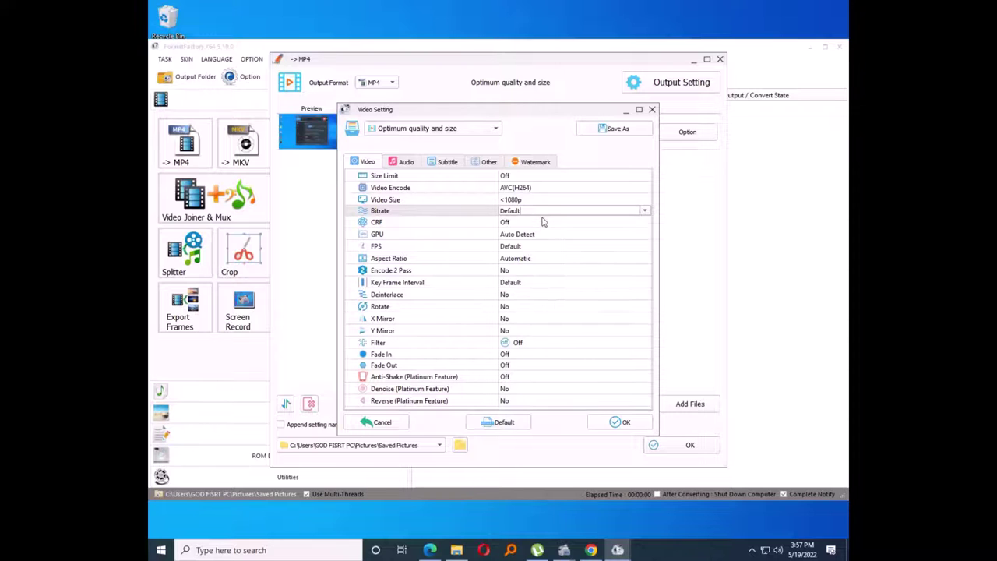
click(638, 421)
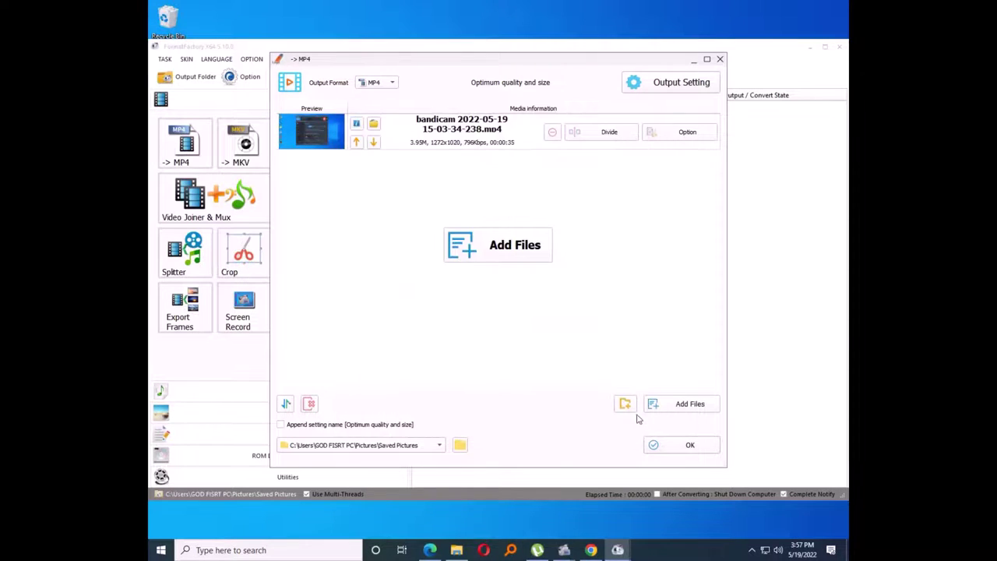
- Add the Delogo task to the conversion list and start the conversion
click(690, 445)
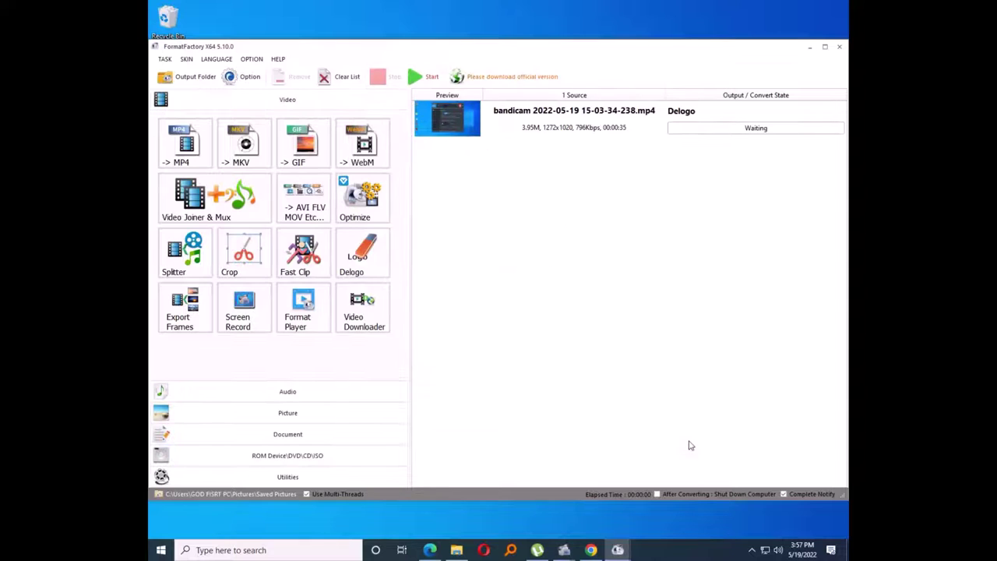
click(413, 79)
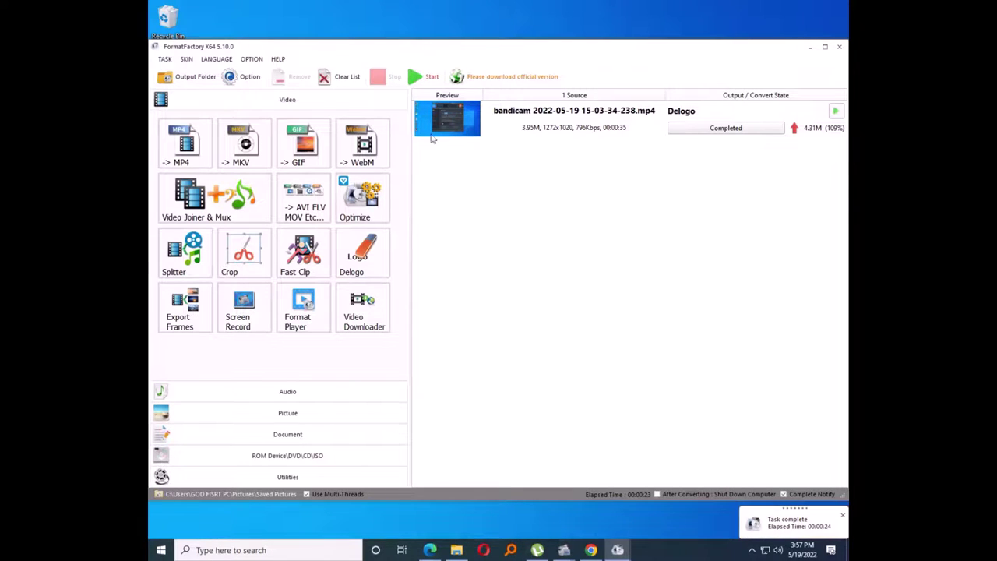
- Play the converted video from the Saved Pictures output folder to check the watermark area, and return to FormatFactory
click(186, 81)
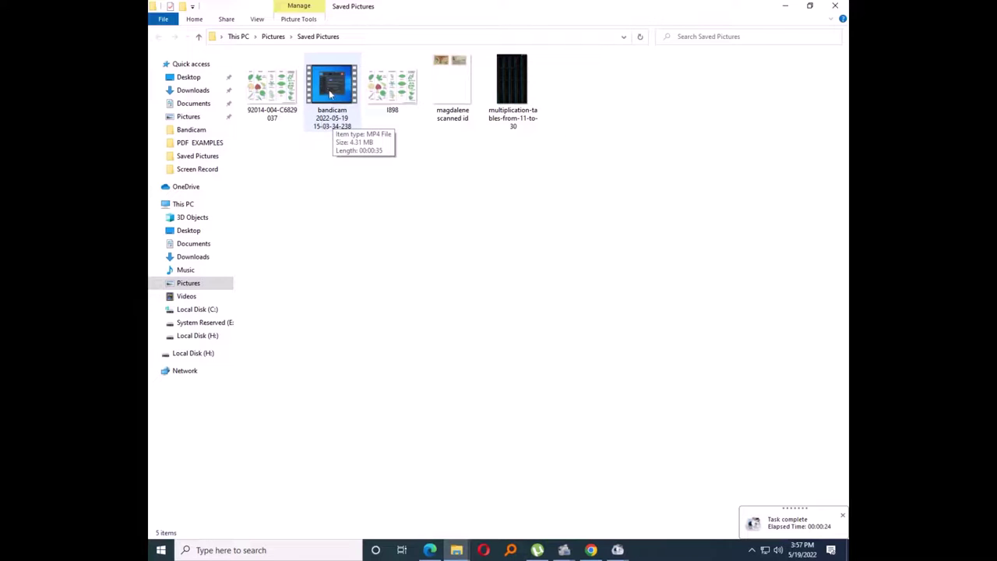
double_click(329, 91)
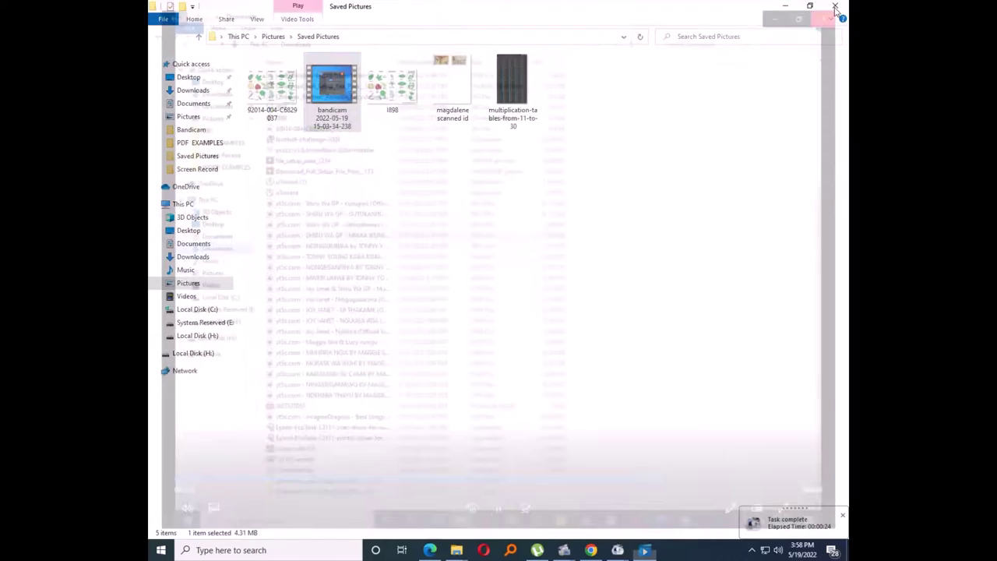
click(785, 7)
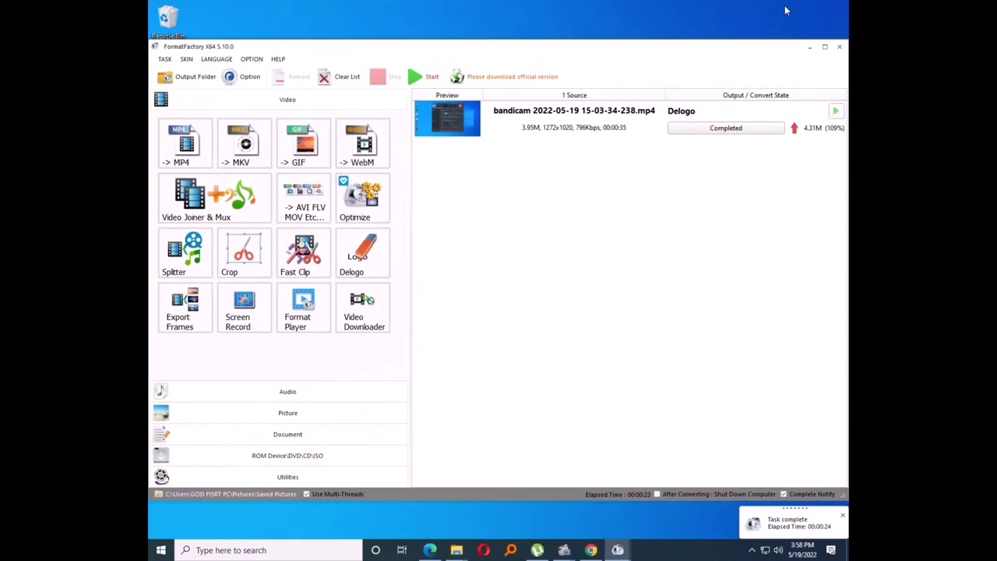